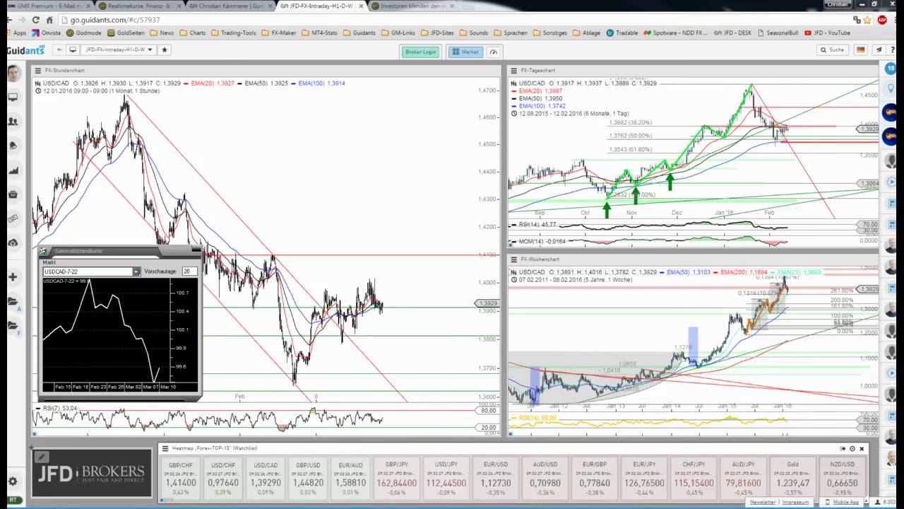
Bring in the ForexBull USD/CAD weekday volatility table, read the pip figures, then close it
drag(13, 144, 161, 185)
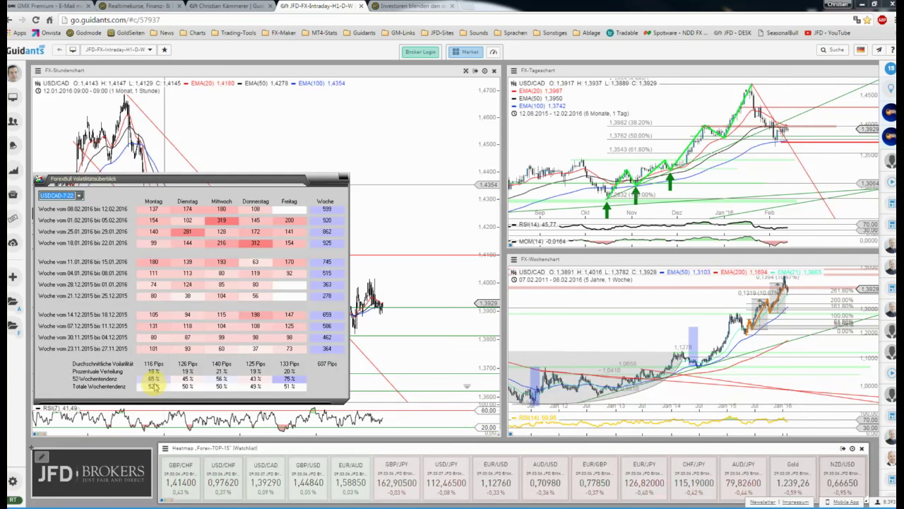
click(188, 182)
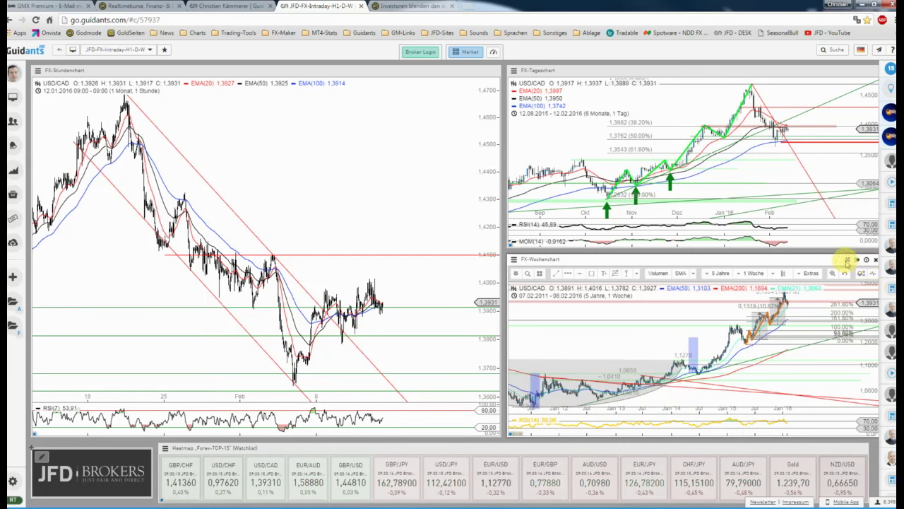
Maximize the weekly USD/CAD chart, zoom out to 15 years, then back to 4 years
click(847, 259)
scroll(666, 266, down, 3)
scroll(666, 267, down, 3)
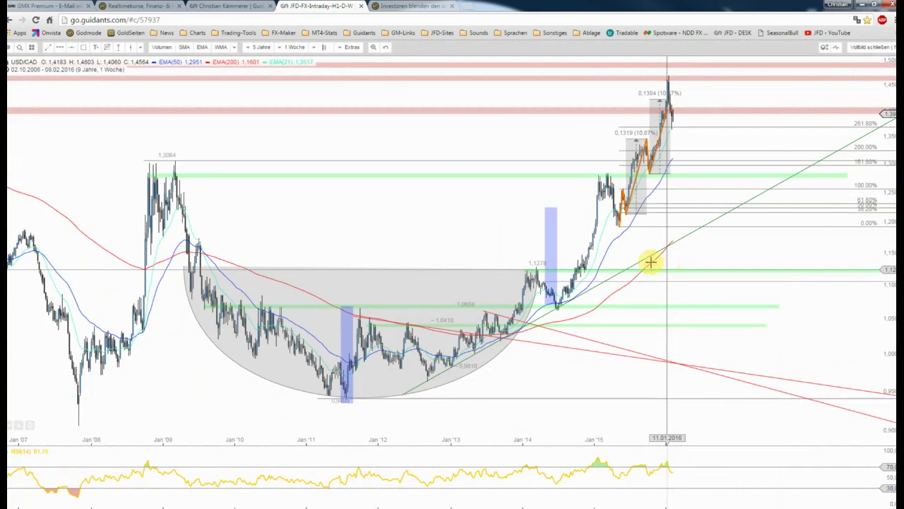
scroll(629, 255, down, 2)
scroll(629, 254, down, 2)
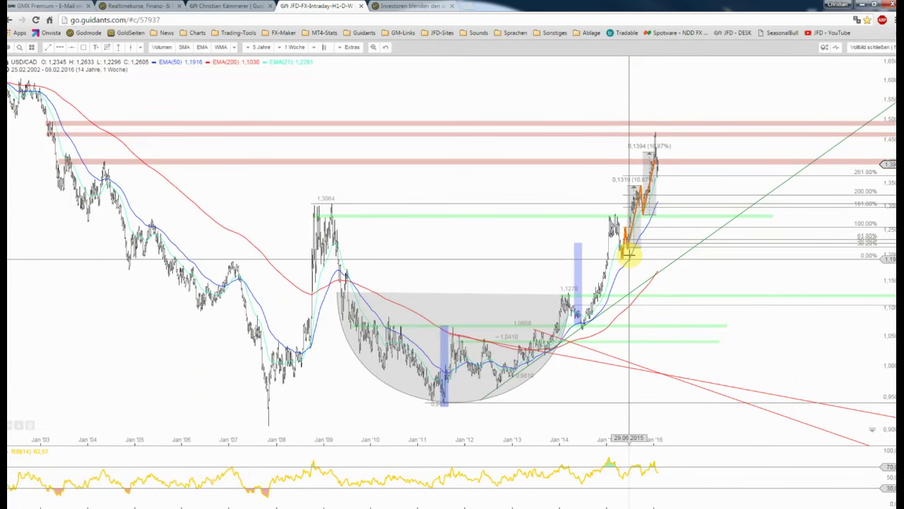
scroll(629, 255, down, 1)
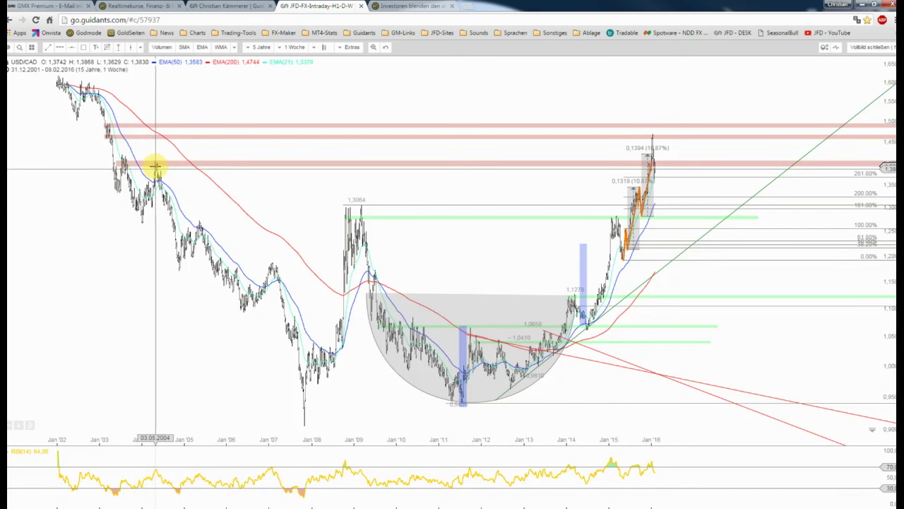
scroll(571, 182, up, 2)
scroll(706, 127, up, 2)
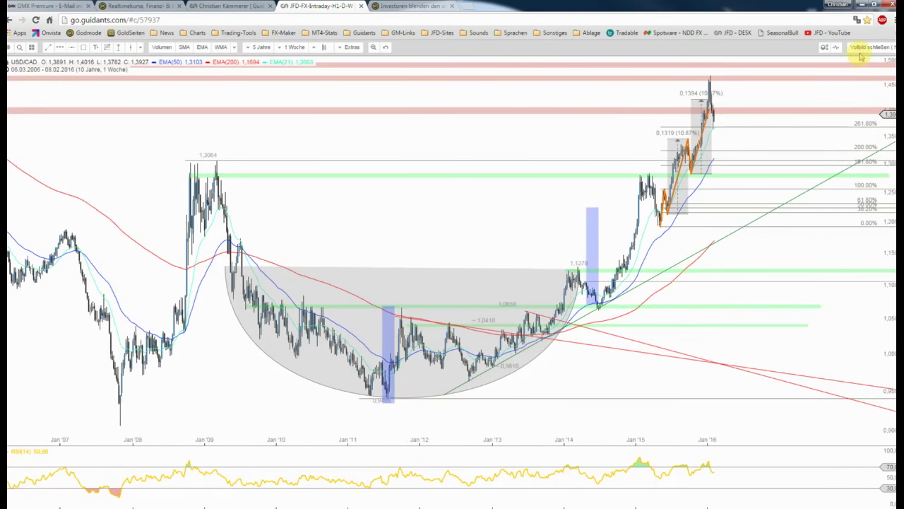
scroll(668, 134, up, 2)
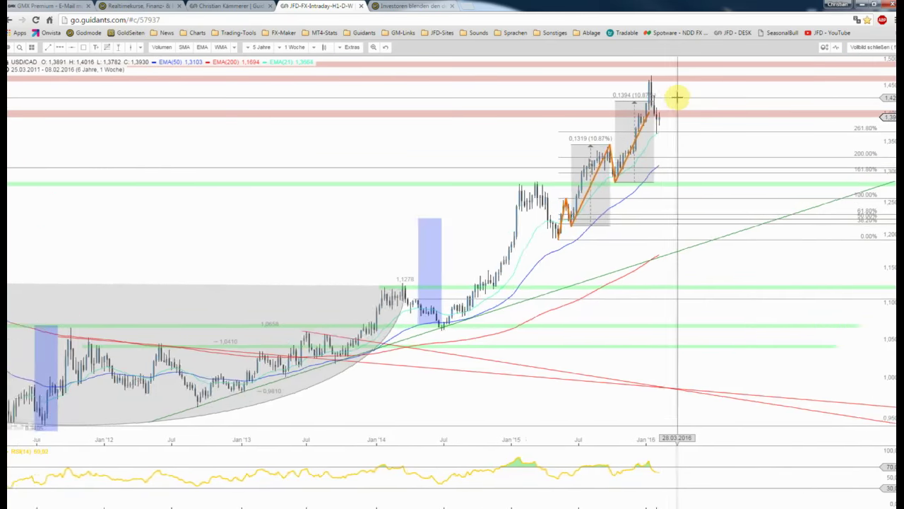
scroll(675, 99, up, 2)
Return to the multi-chart workspace and maximize the daily USD/CAD chart
click(863, 47)
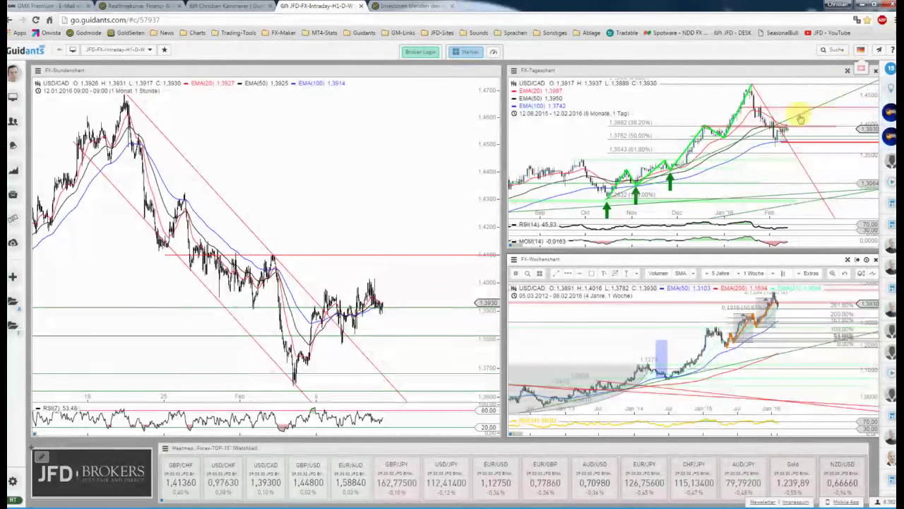
click(792, 97)
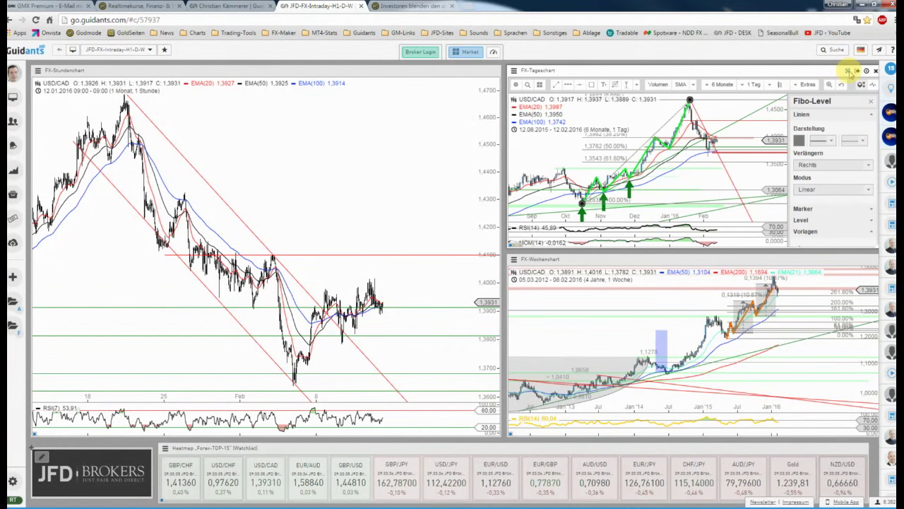
click(866, 71)
click(608, 124)
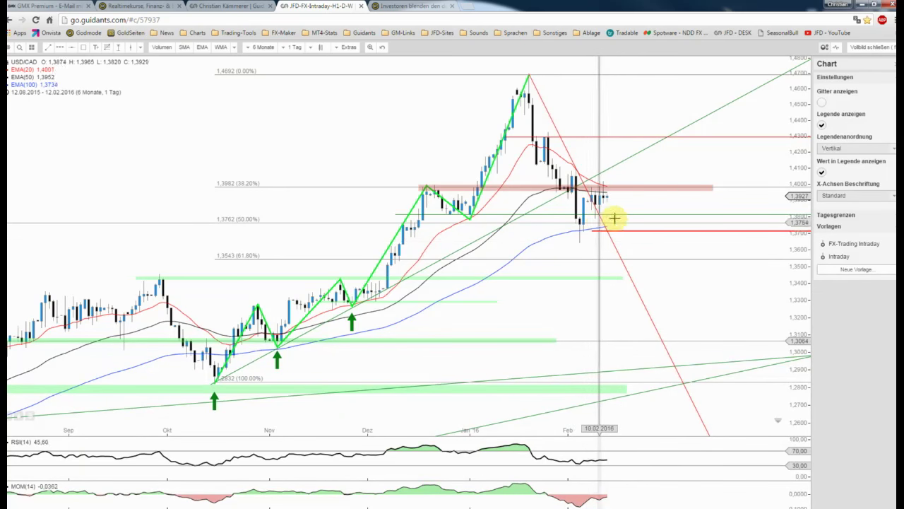
Zoom the daily chart and select the red resistance zone near 1,3982
scroll(628, 219, up, 2)
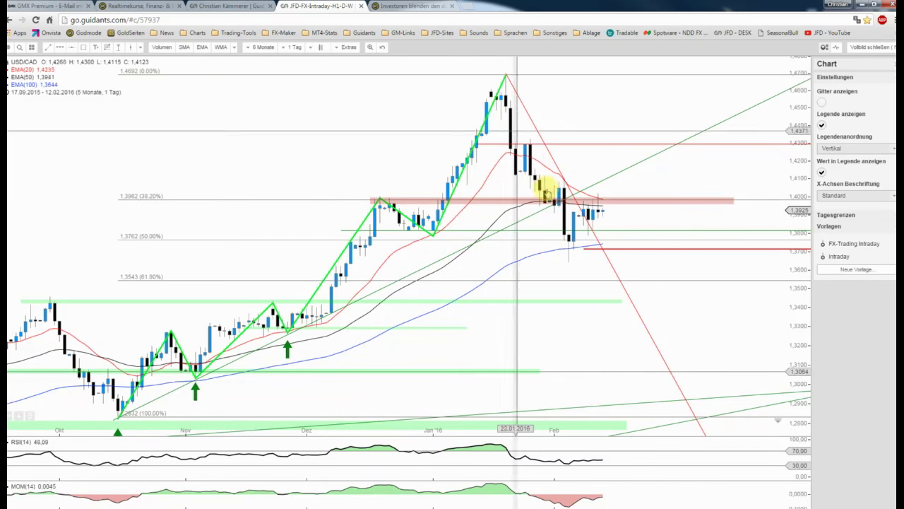
scroll(556, 205, down, 2)
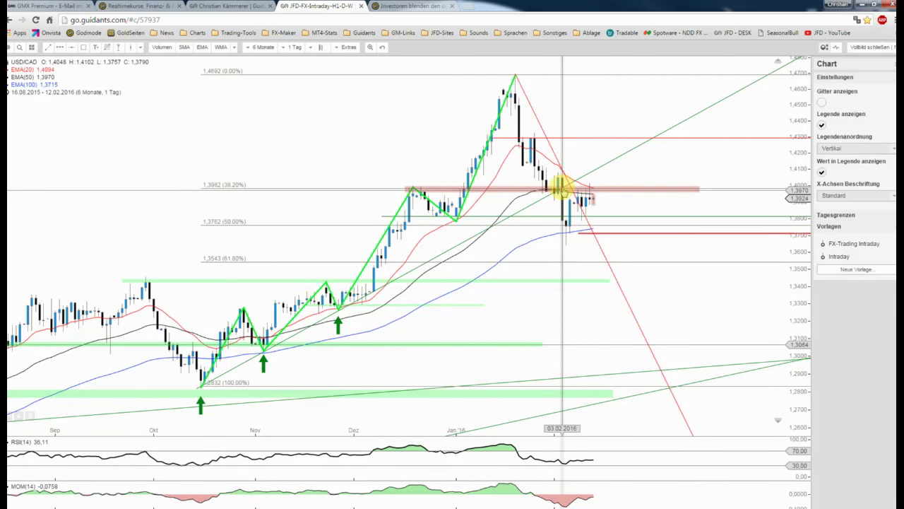
scroll(562, 280, up, 1)
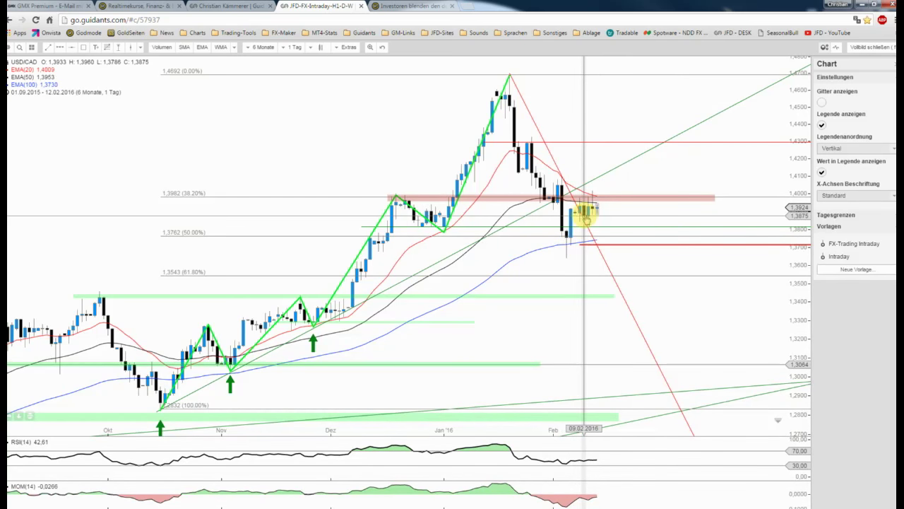
scroll(623, 217, up, 2)
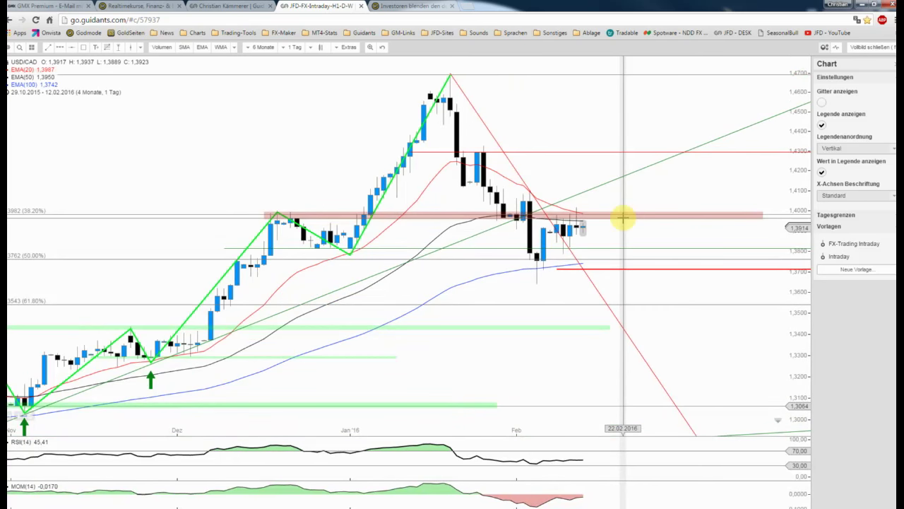
scroll(623, 217, down, 2)
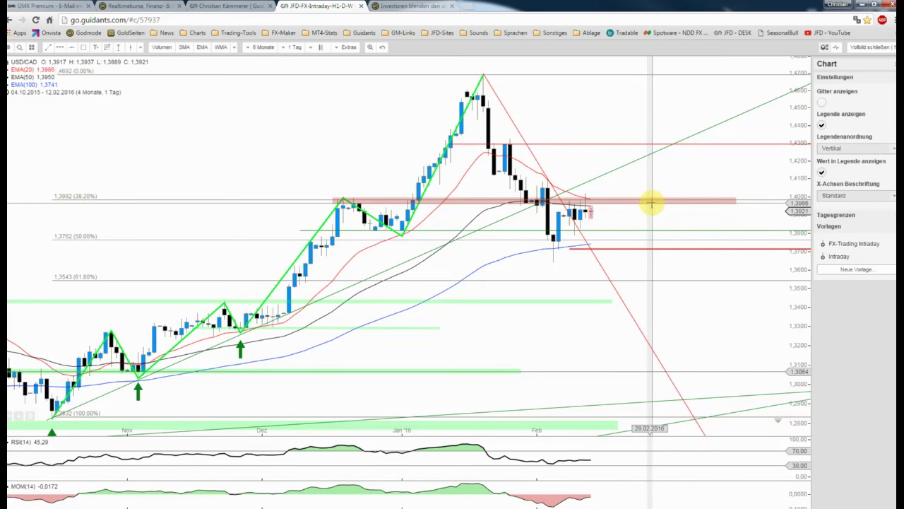
click(651, 203)
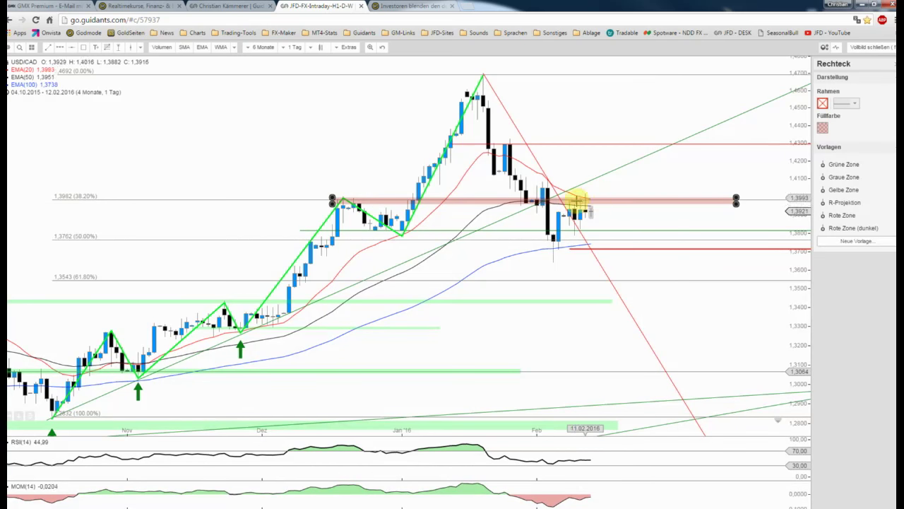
Deselect the red zone, zoom to the last two months of daily candles, then exit fullscreen
click(632, 194)
scroll(619, 219, up, 3)
scroll(618, 220, up, 1)
scroll(621, 223, up, 1)
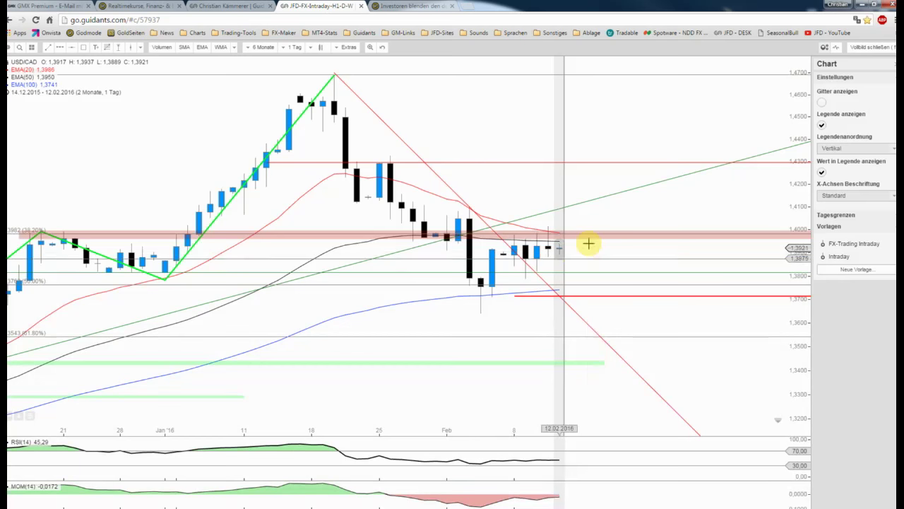
scroll(587, 243, up, 1)
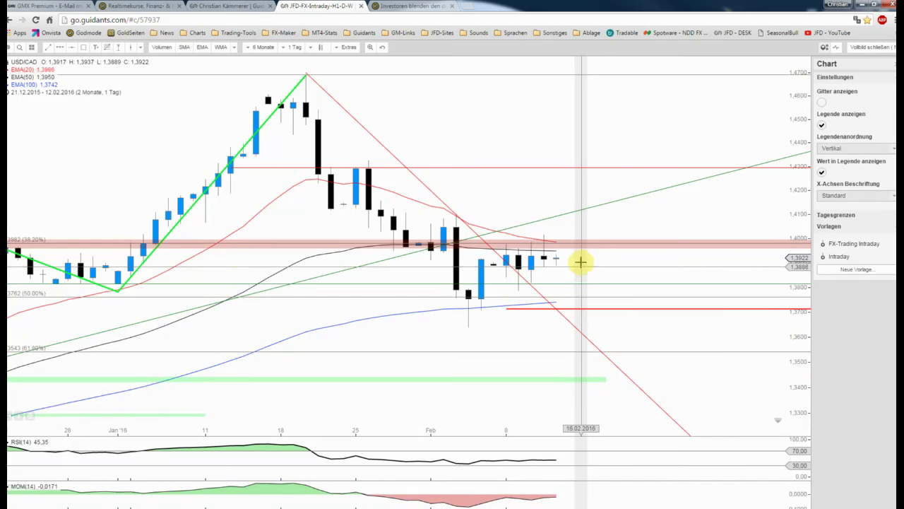
click(860, 48)
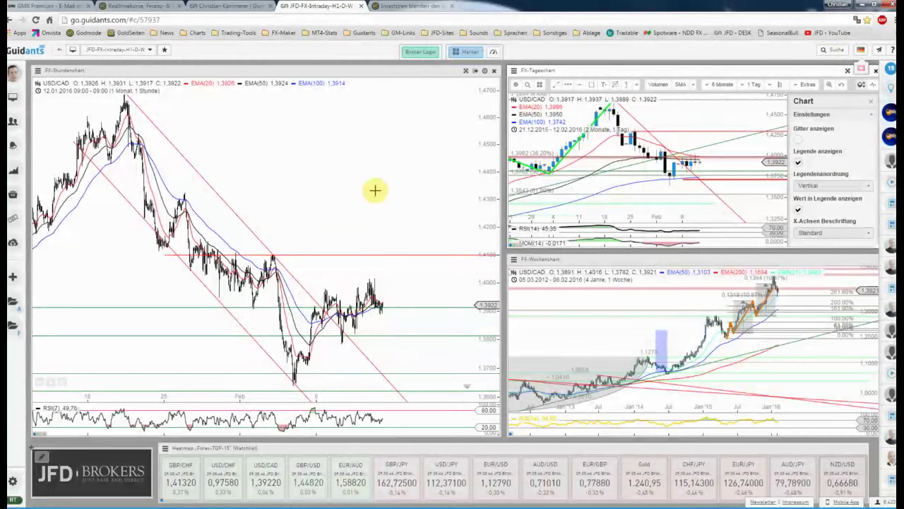
Maximize the hourly USD/CAD chart and adjust its zoom level
click(467, 70)
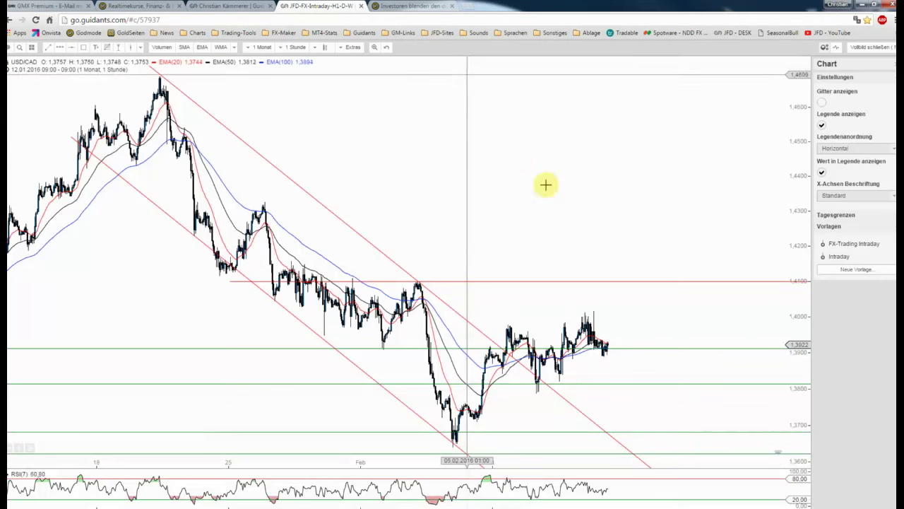
scroll(578, 208, up, 2)
scroll(579, 208, up, 2)
scroll(578, 210, up, 2)
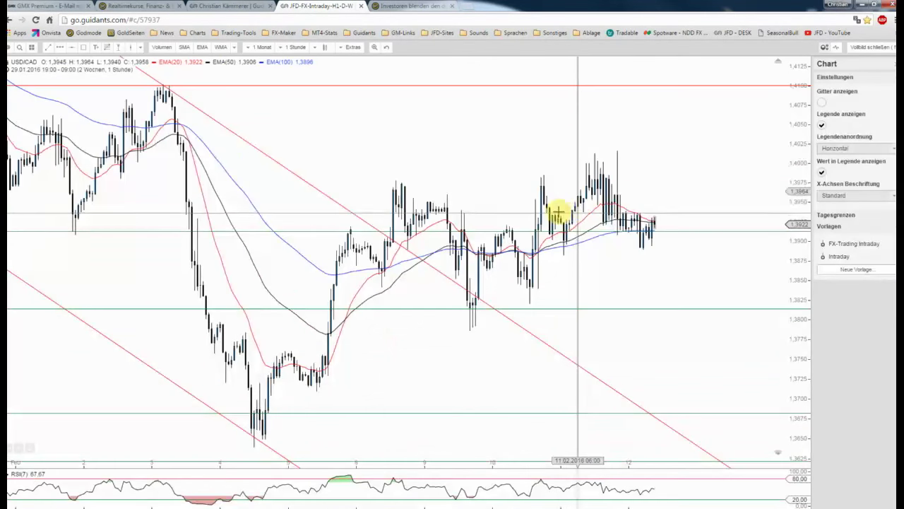
scroll(559, 209, down, 2)
scroll(558, 210, down, 2)
scroll(558, 212, down, 2)
scroll(558, 211, down, 2)
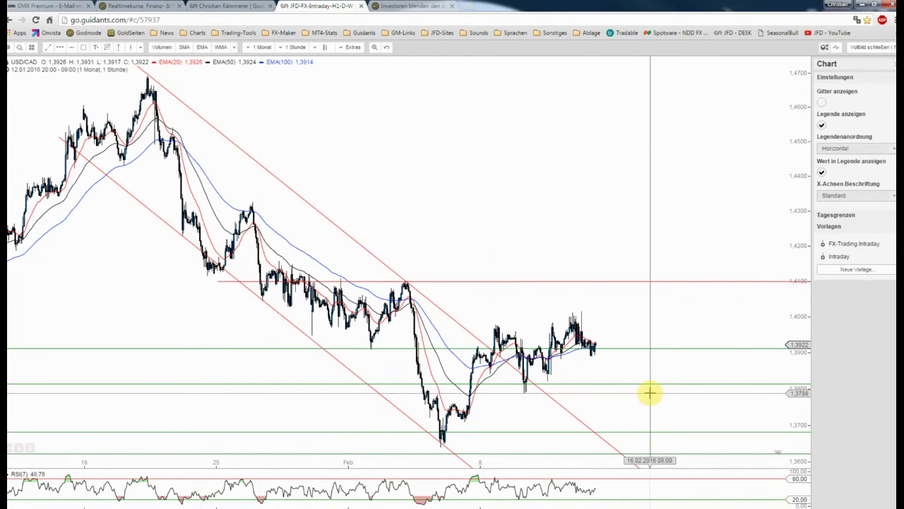
scroll(650, 392, up, 2)
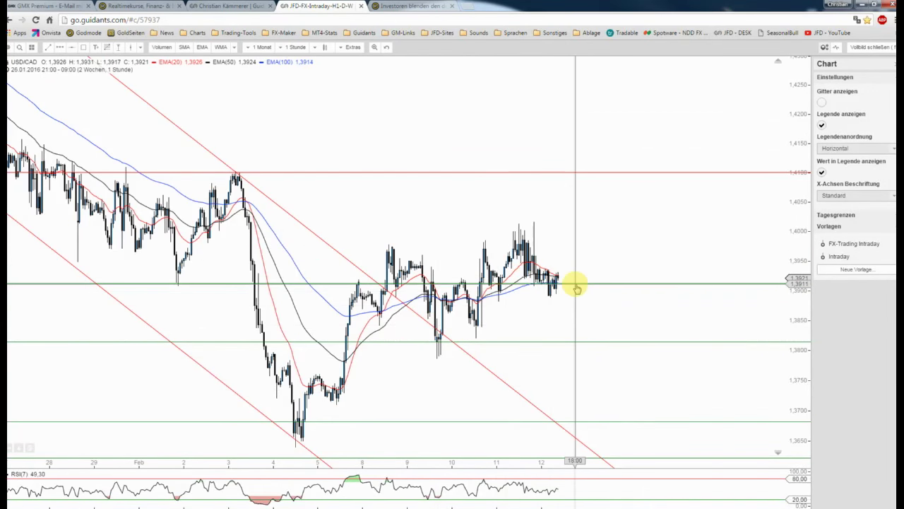
Draw a green rising trendline from the early-February low
click(195, 236)
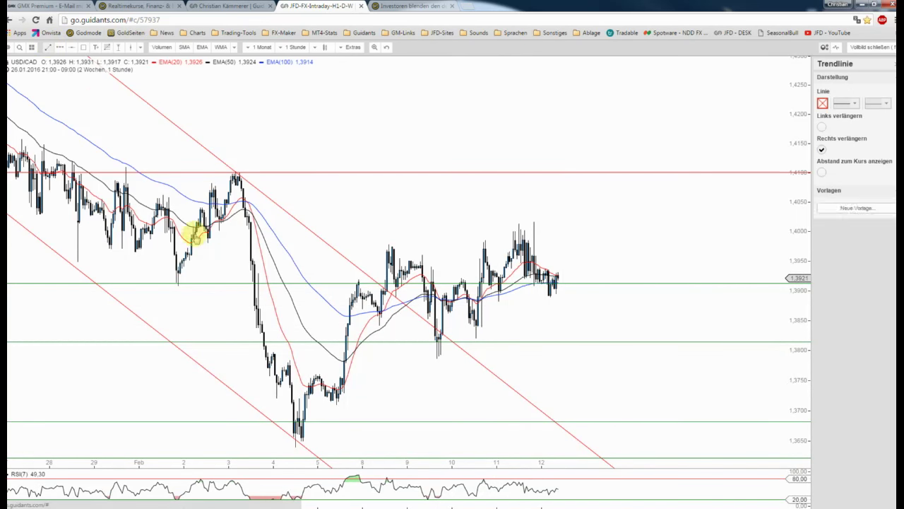
mouse_move(294, 447)
mouse_down()
mouse_move(613, 261)
mouse_move(632, 236)
mouse_up()
click(840, 220)
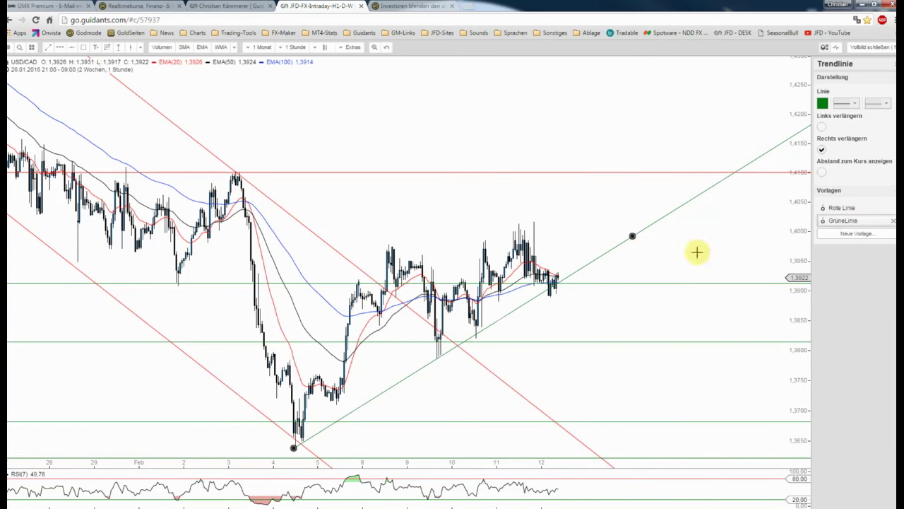
scroll(651, 272, up, 1)
scroll(651, 272, up, 1)
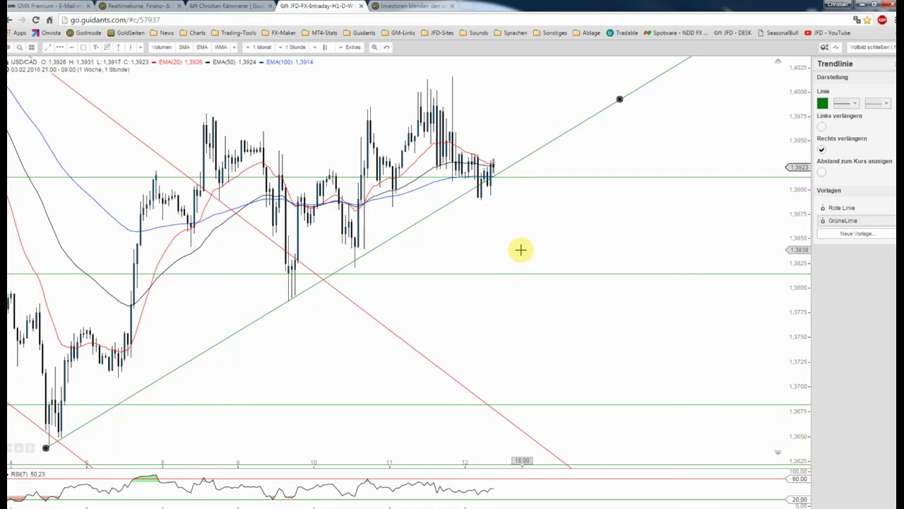
scroll(521, 250, down, 1)
scroll(521, 250, up, 1)
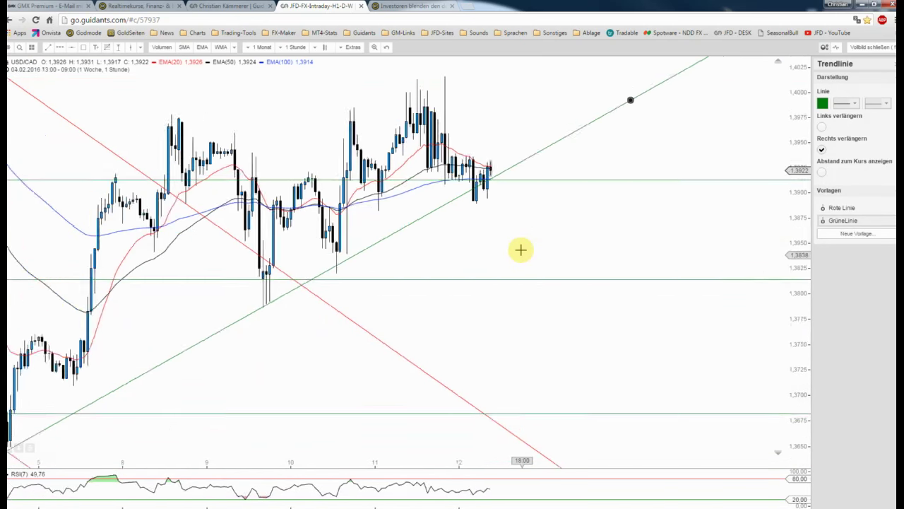
scroll(521, 250, up, 1)
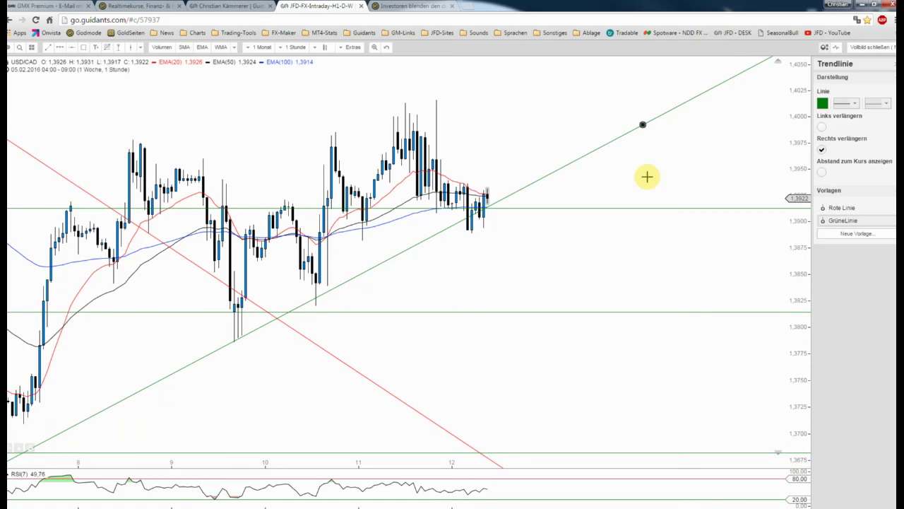
scroll(680, 200, down, 1)
scroll(653, 251, down, 1)
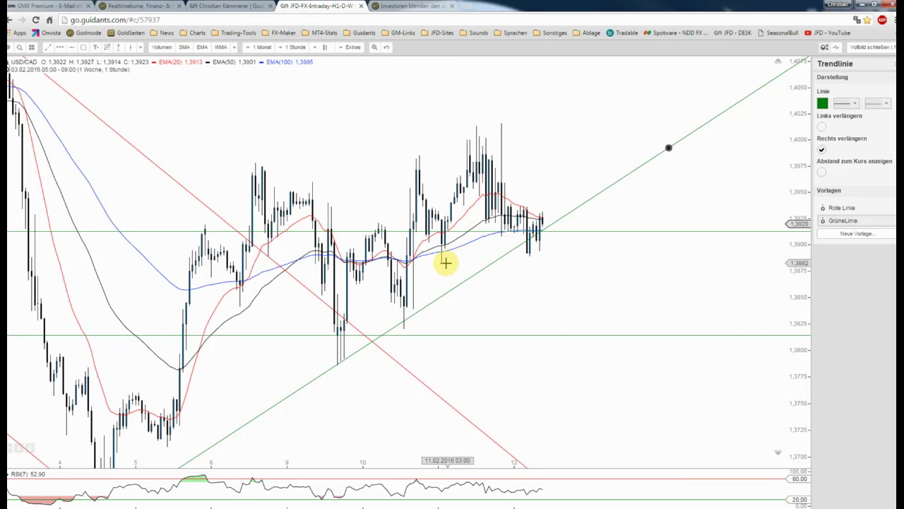
Add a horizontal line at 1,3883 beneath the recent lows
click(60, 47)
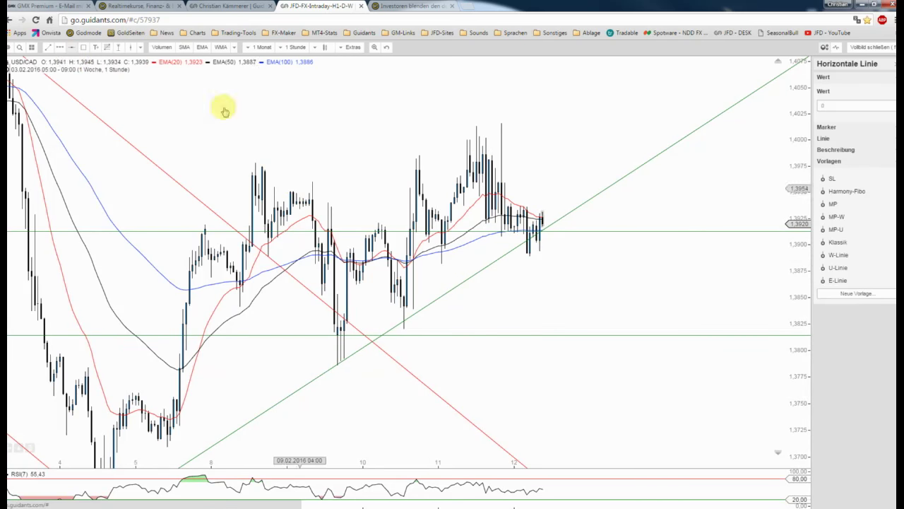
click(438, 263)
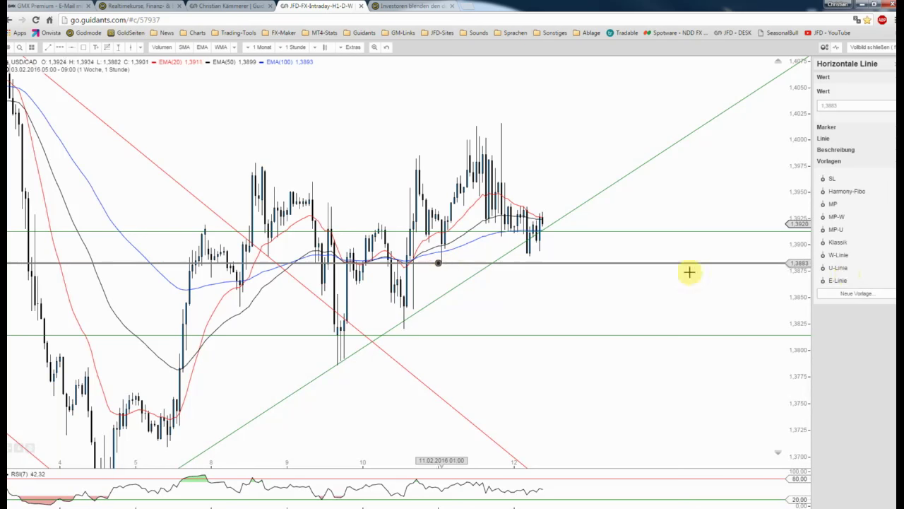
click(601, 270)
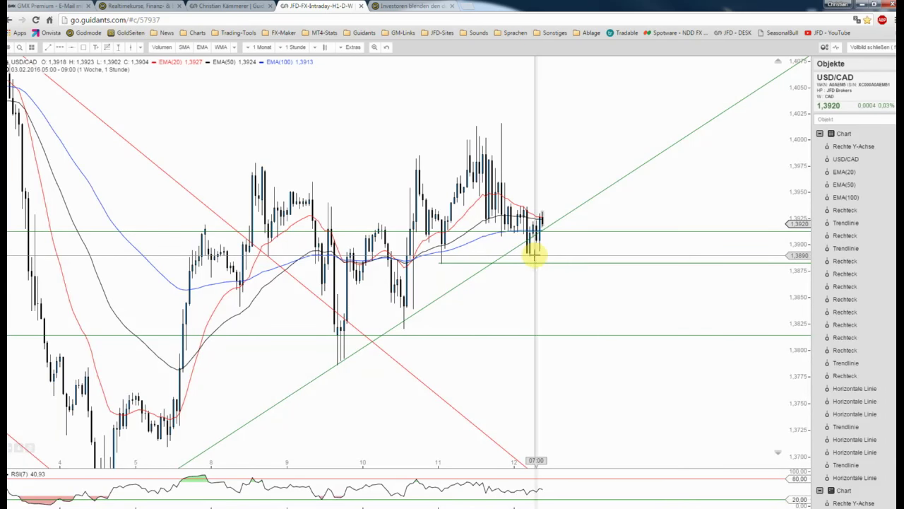
scroll(563, 246, up, 3)
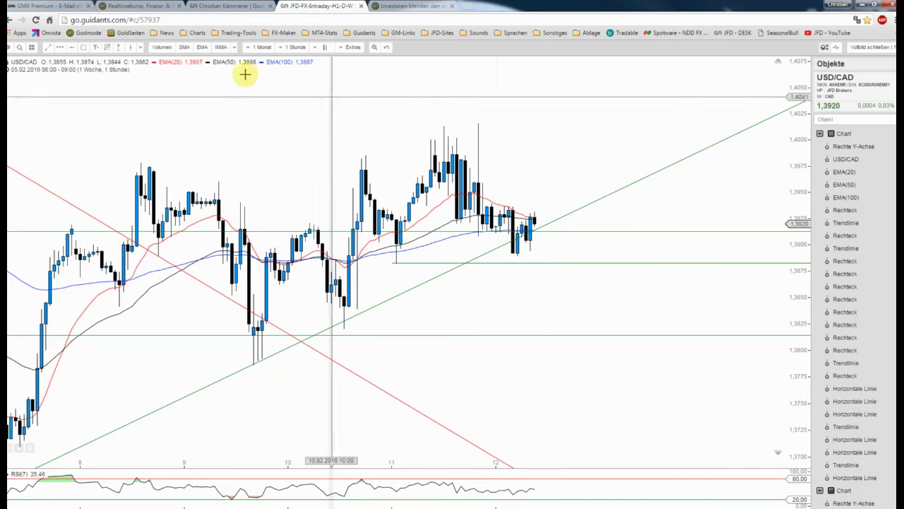
Add the Vortagesmarker previous-day markers to the hourly chart from the Extras menu
click(235, 47)
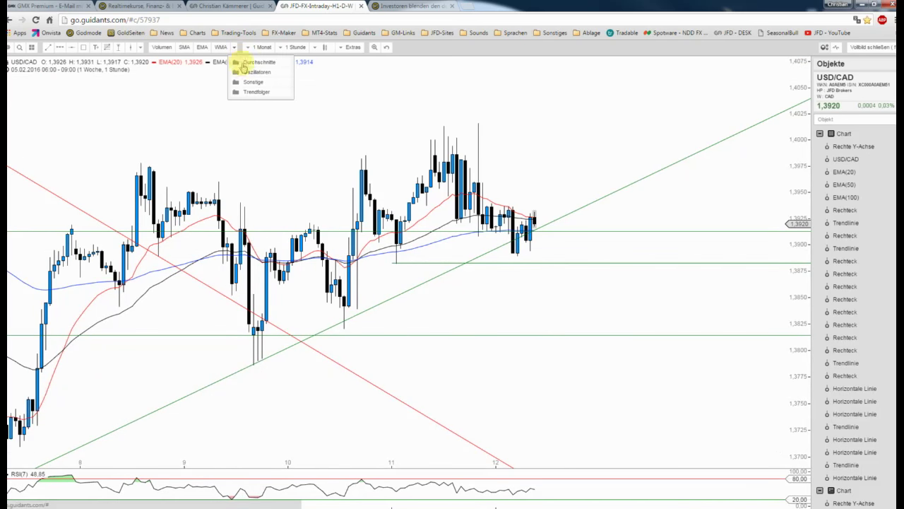
mouse_move(246, 84)
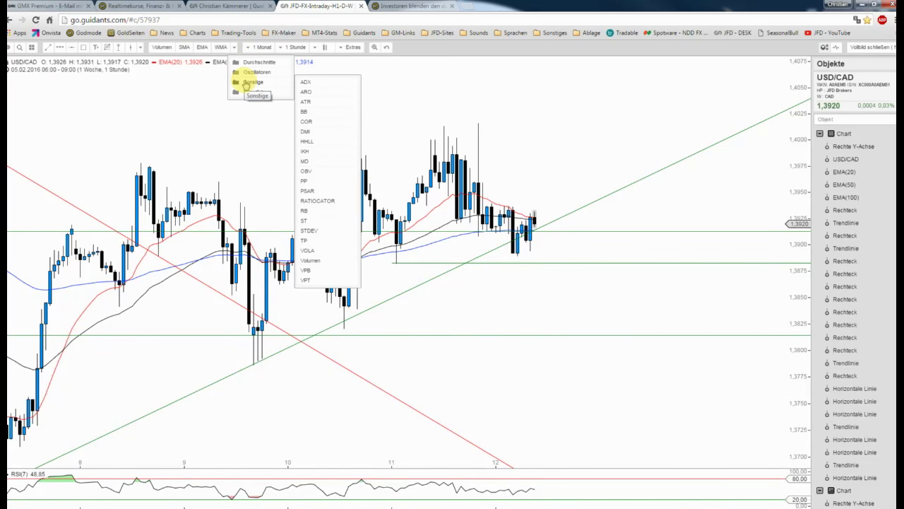
click(338, 48)
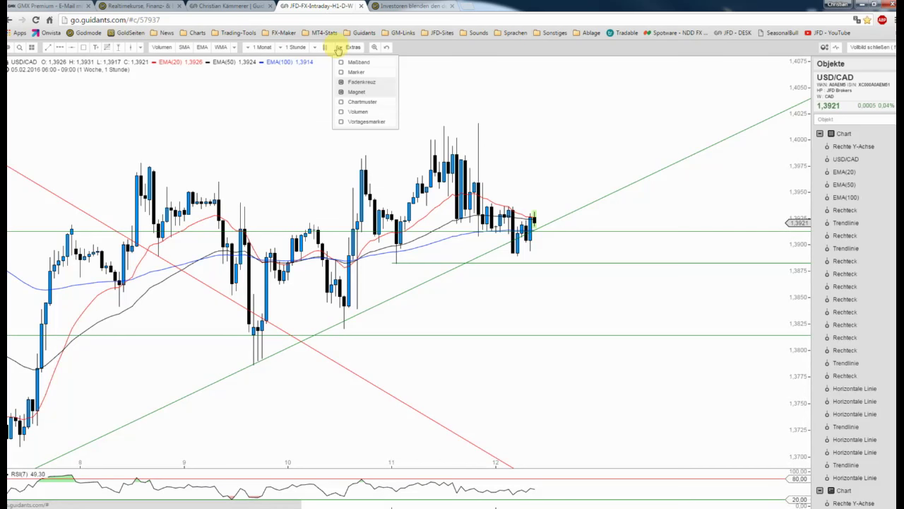
click(349, 124)
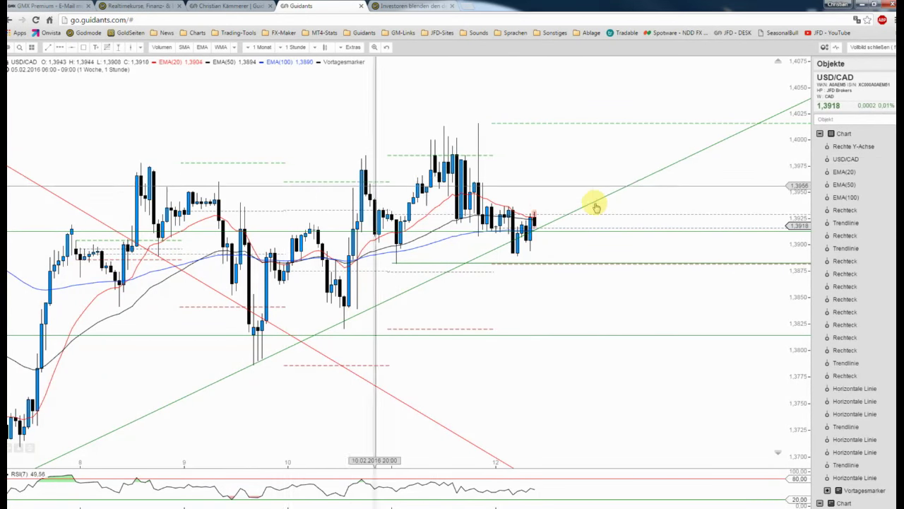
scroll(593, 202, up, 1)
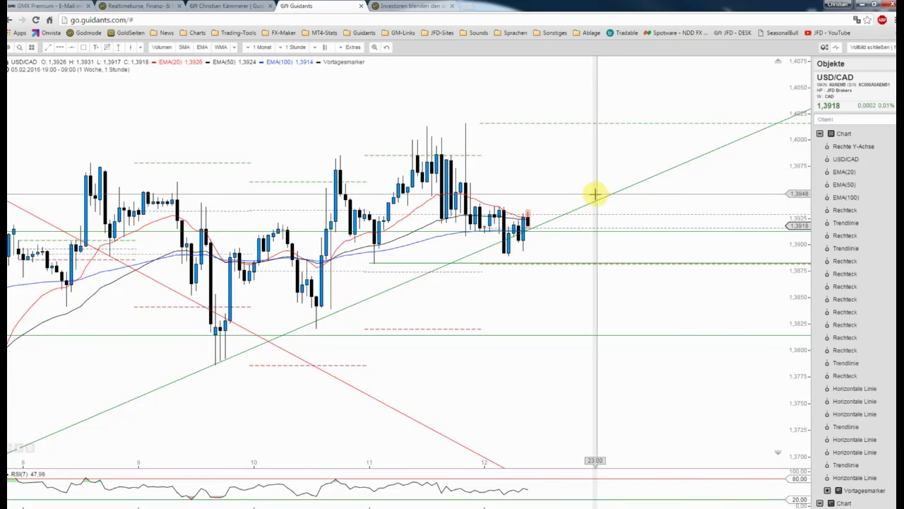
click(234, 48)
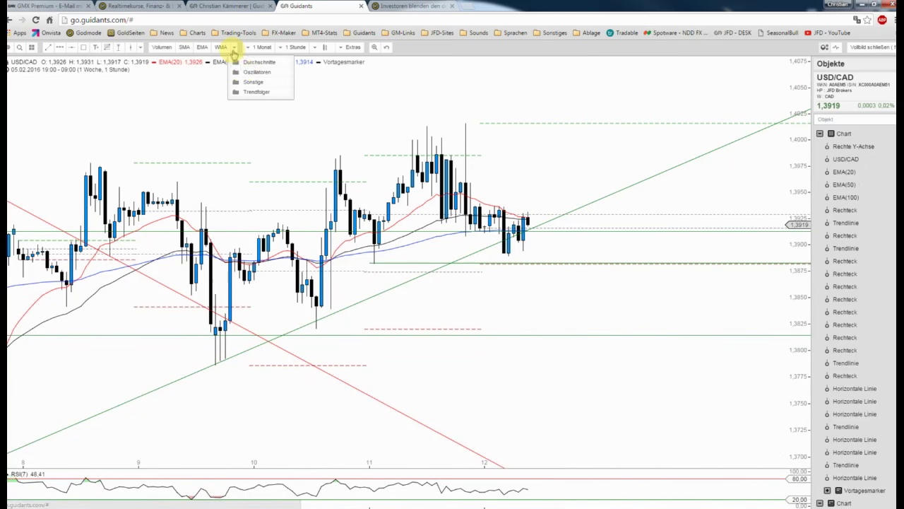
Add Sonstige > PP daily pivot points (PP 1,3938) and stretch the price scale
mouse_move(251, 82)
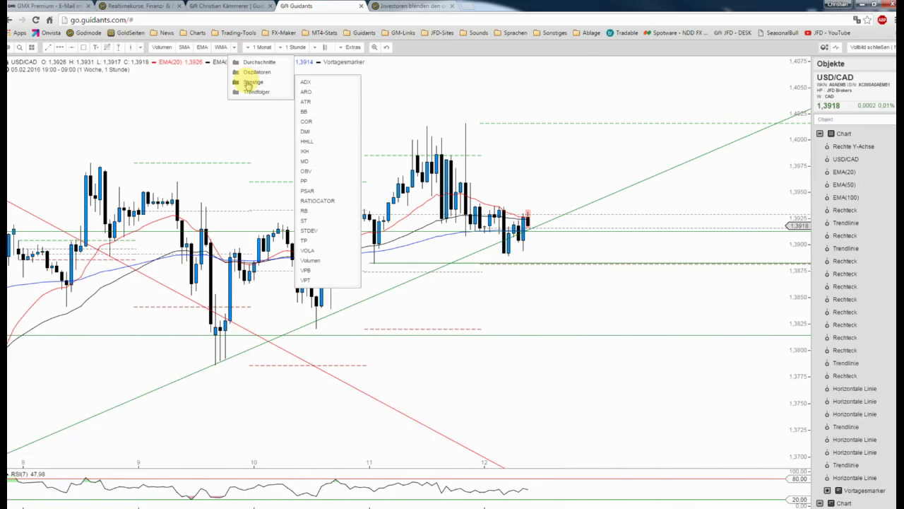
click(317, 182)
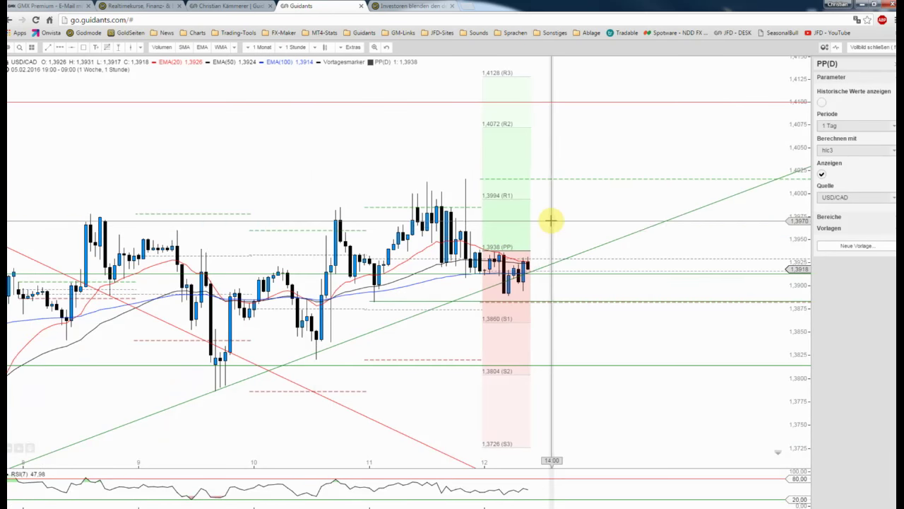
scroll(551, 220, up, 2)
drag(794, 191, 646, 197)
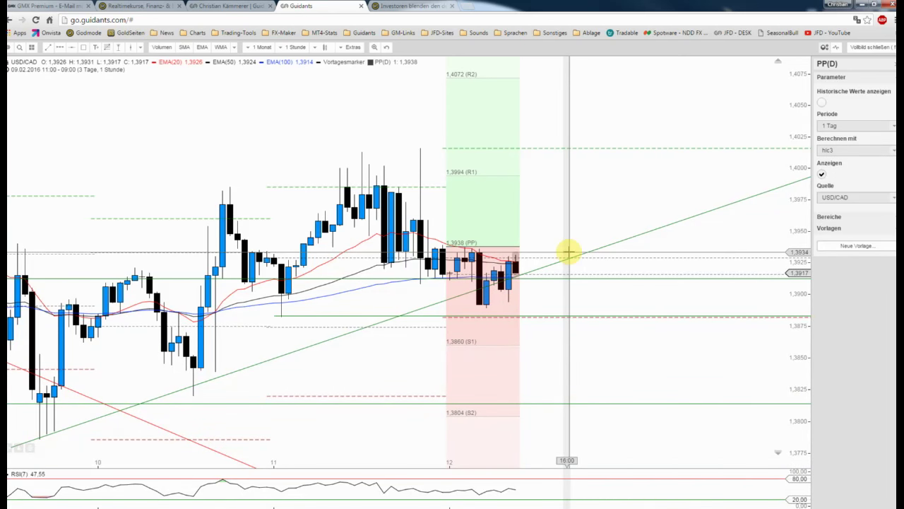
scroll(568, 252, down, 1)
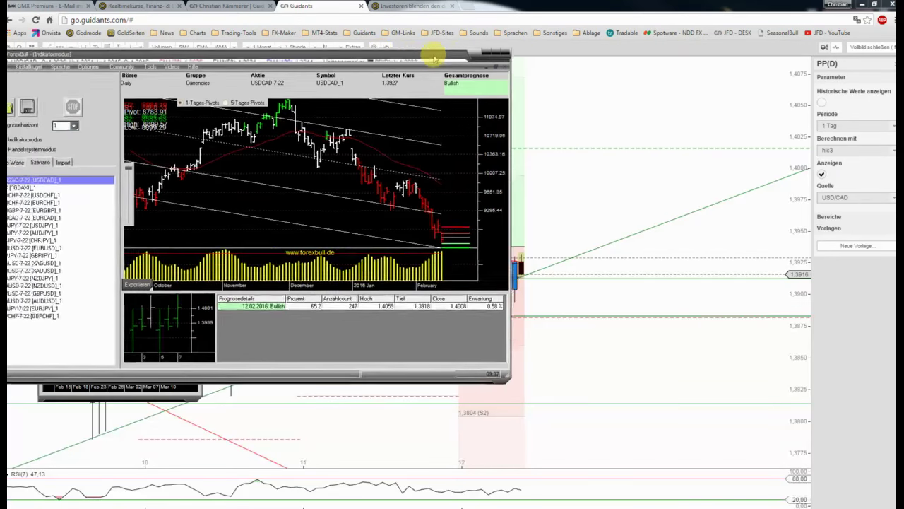
Maximize ForexBull and read the 12.02.2016 Bullish forecast: 65.2%, high 1.4059, low 1.3918
drag(460, 57, 514, 64)
click(551, 61)
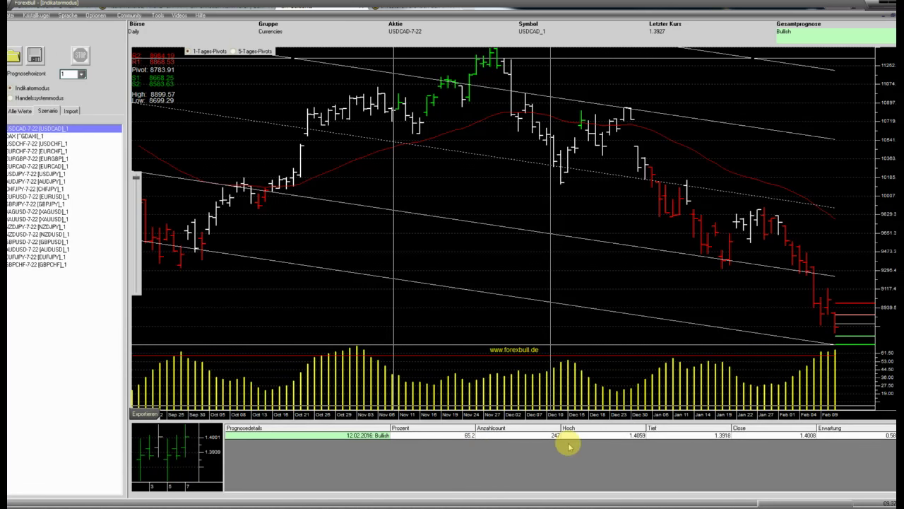
mouse_move(569, 446)
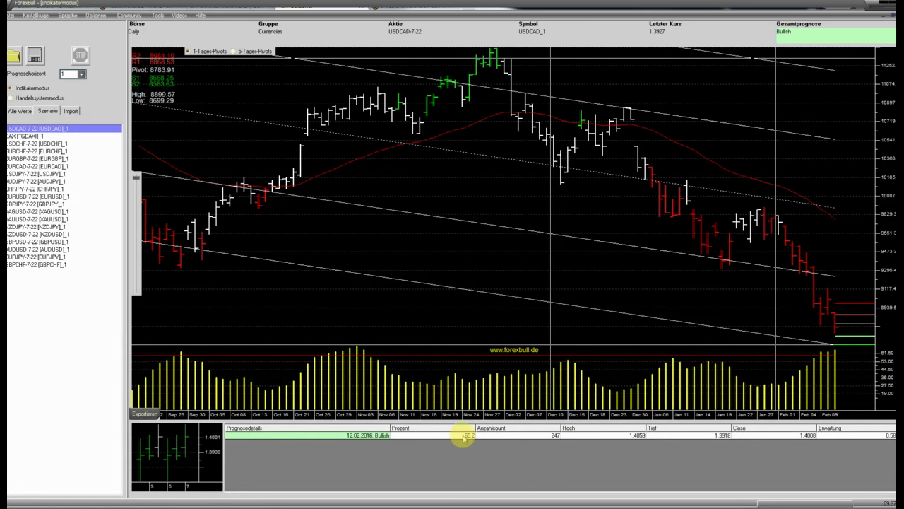
mouse_move(464, 441)
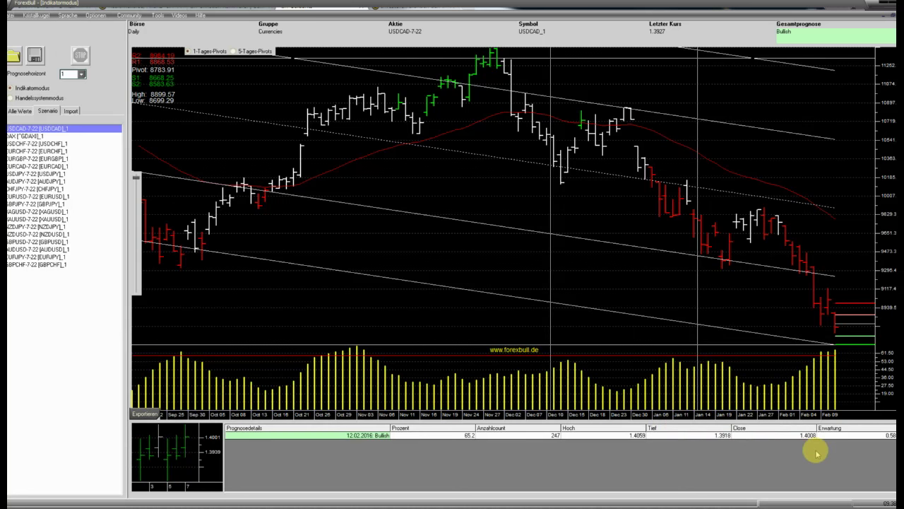
mouse_move(816, 452)
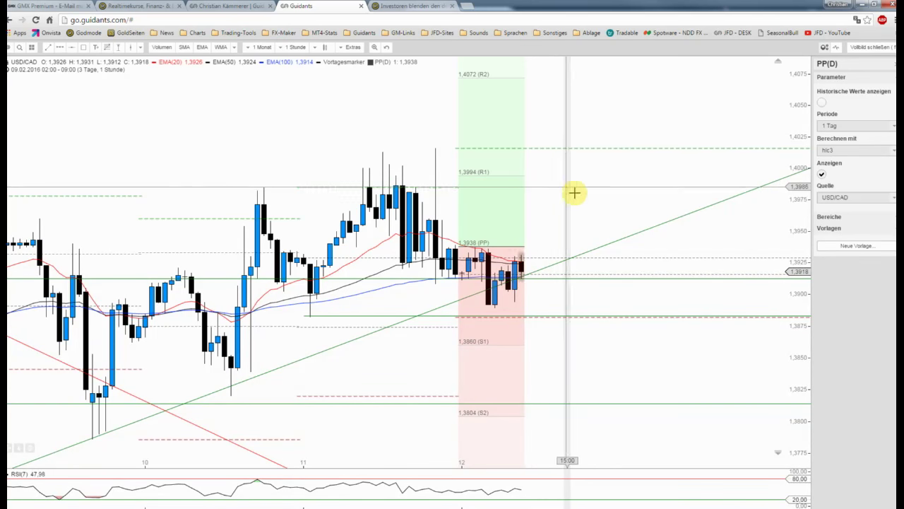
Zoom out to a week of hourly candles and compress the price scale until R3 shows
scroll(574, 193, down, 1)
scroll(575, 192, down, 1)
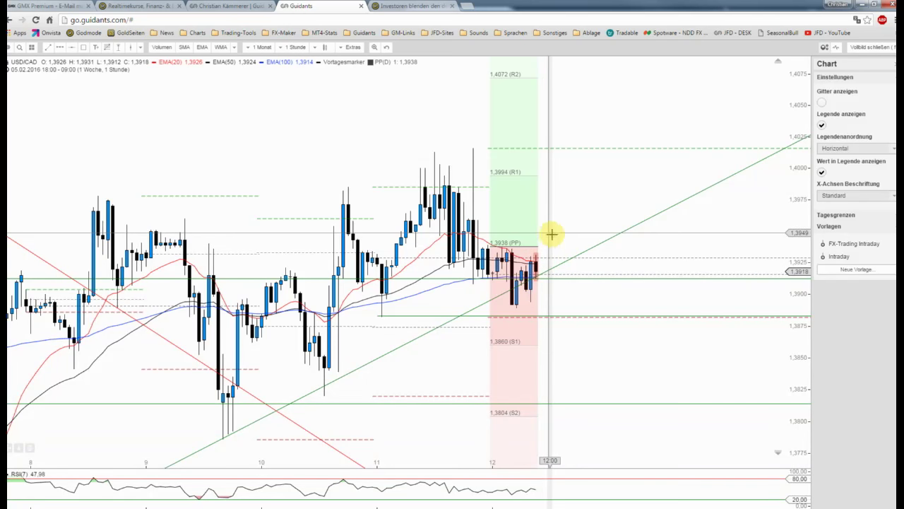
scroll(550, 233, down, 2)
drag(796, 220, 787, 289)
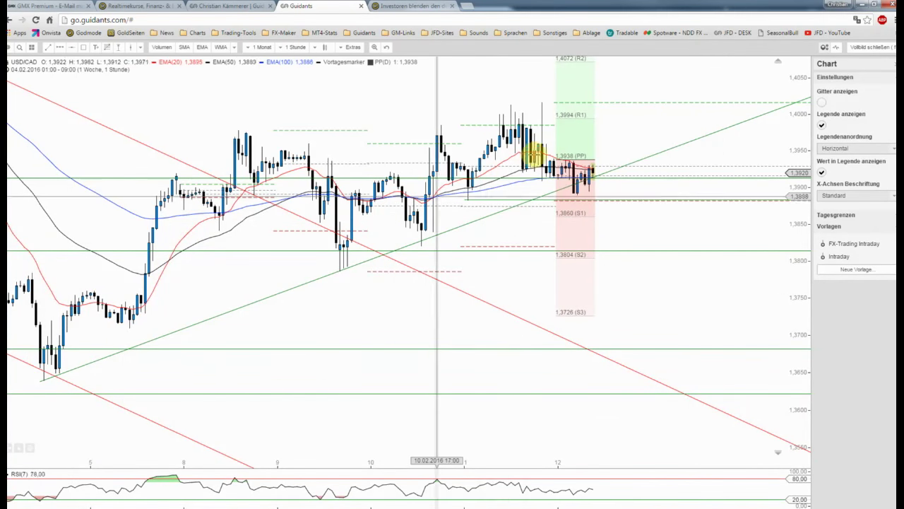
drag(626, 141, 626, 187)
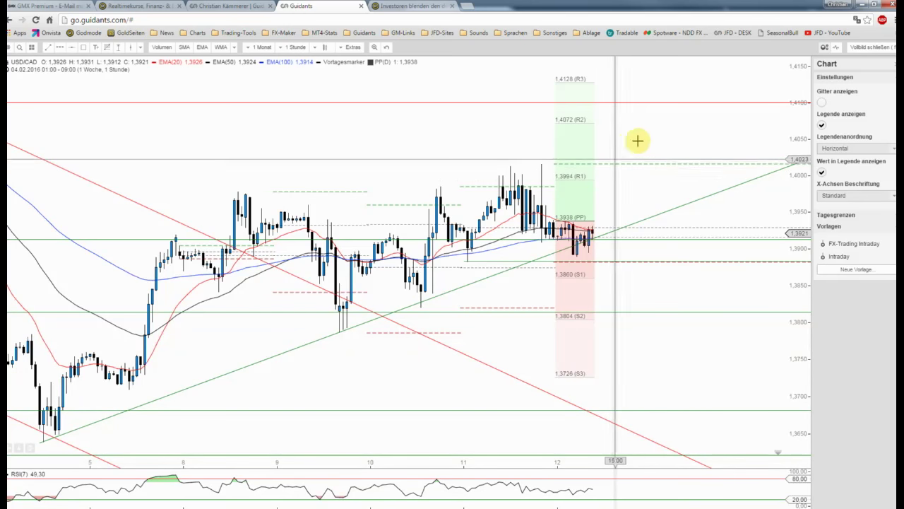
scroll(793, 145, down, 2)
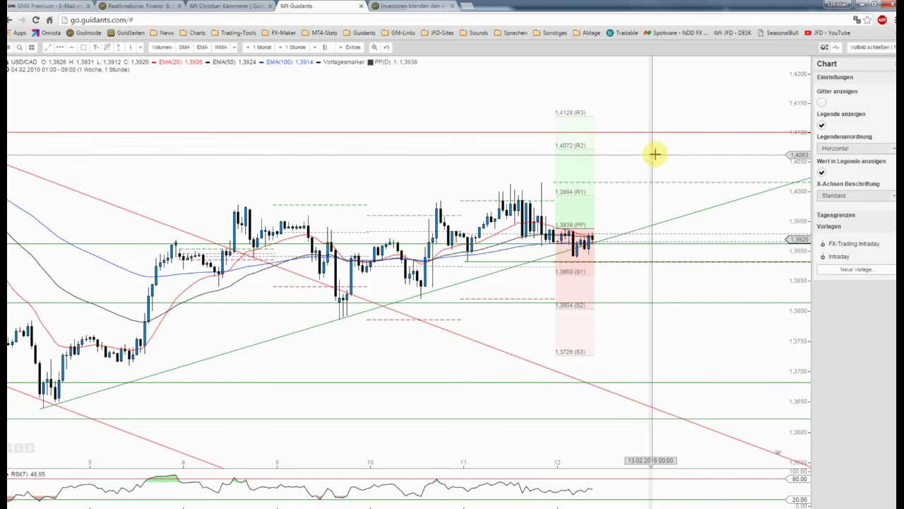
scroll(655, 154, up, 3)
Stretch, pan and zoom the hourly chart to view pivots from R2 1,4072 to S3 1,3726
drag(789, 215, 769, 85)
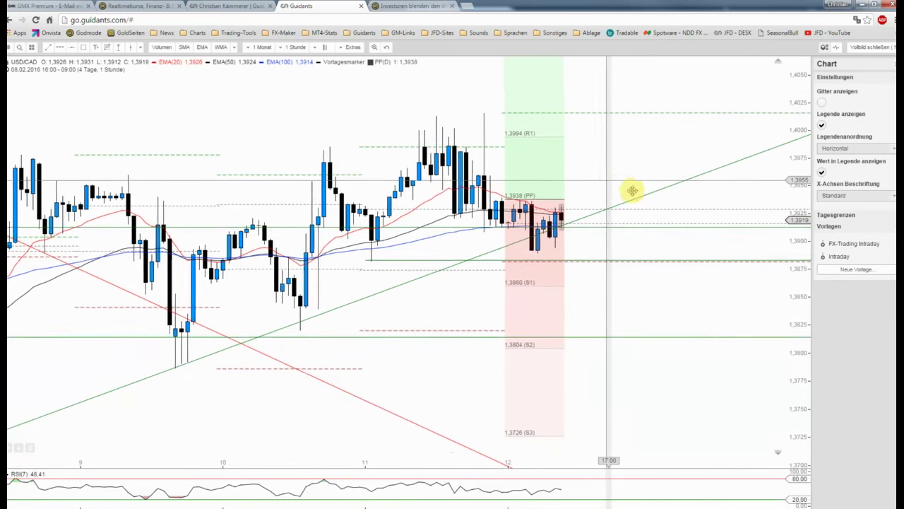
drag(632, 191, 642, 200)
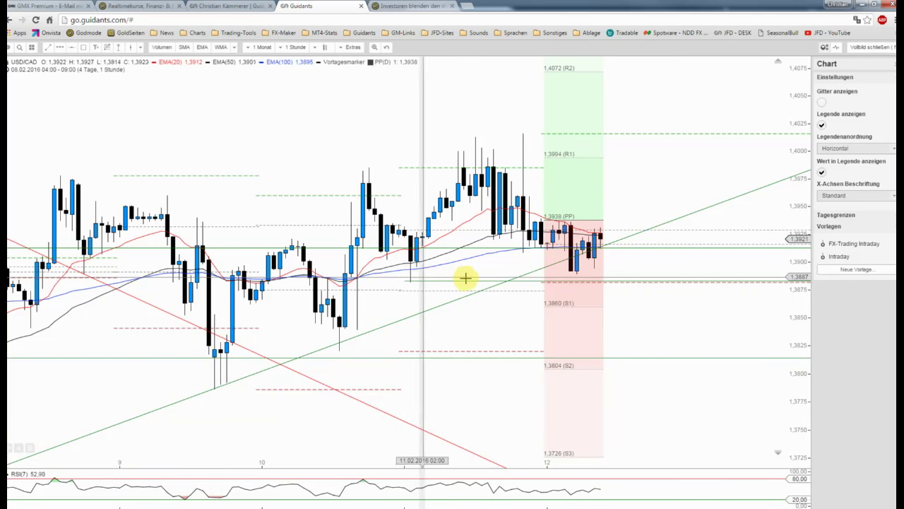
drag(464, 276, 487, 280)
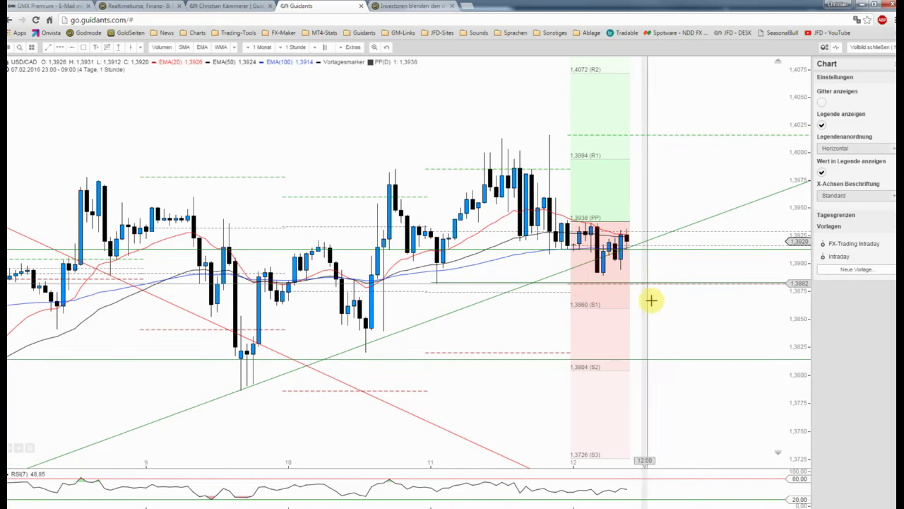
scroll(663, 326, down, 3)
scroll(662, 327, down, 1)
scroll(663, 326, down, 2)
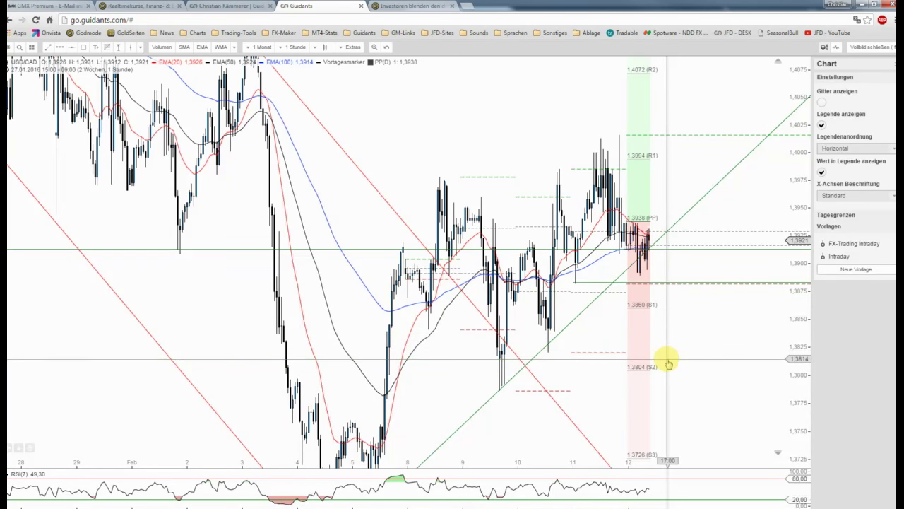
scroll(658, 333, up, 2)
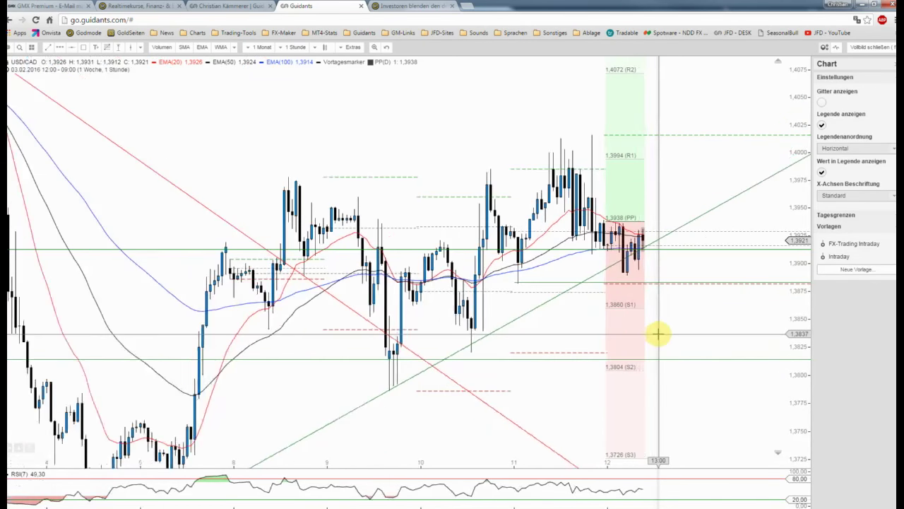
scroll(658, 333, up, 1)
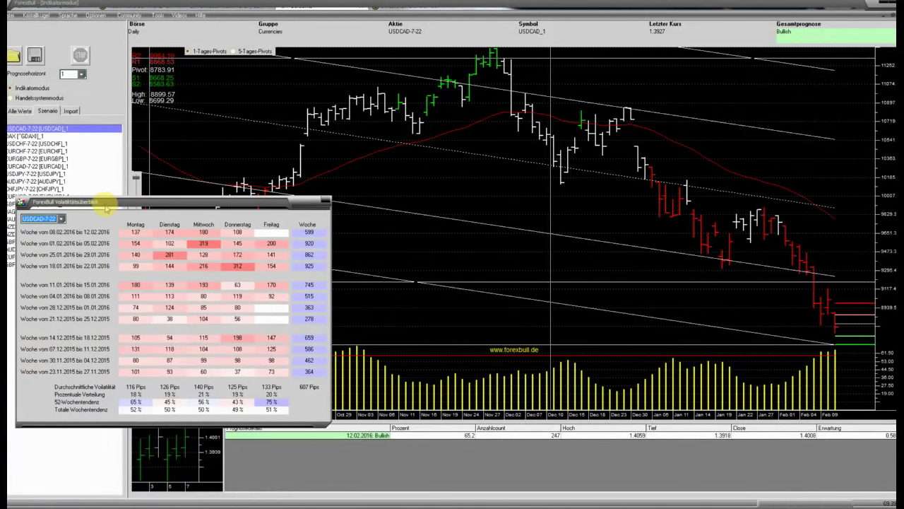
Minimize ForexBull's forecast window and nudge the USDCAD volatility overview slightly higher over the chart
click(886, 6)
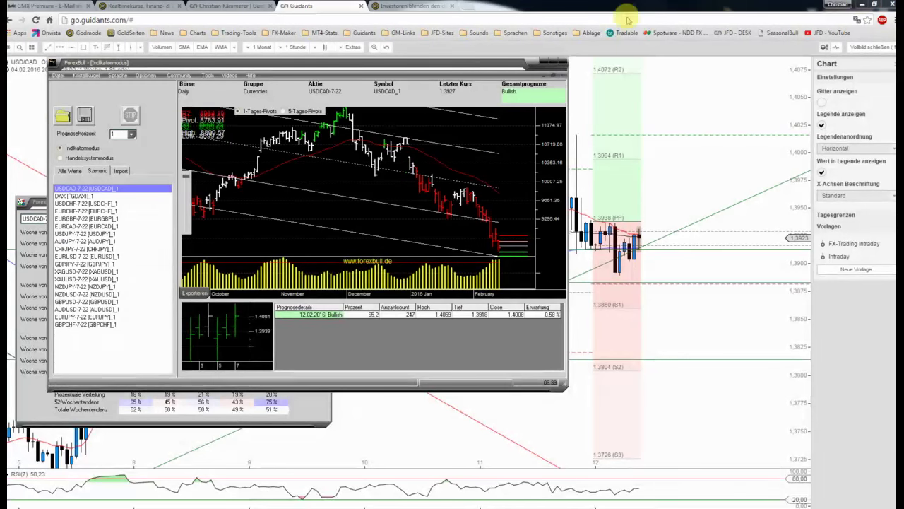
click(481, 65)
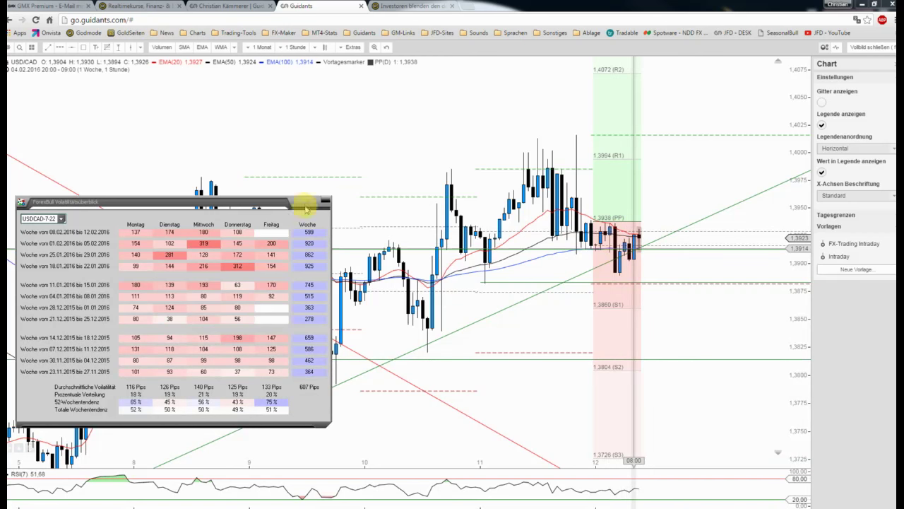
click(246, 204)
drag(246, 204, 244, 196)
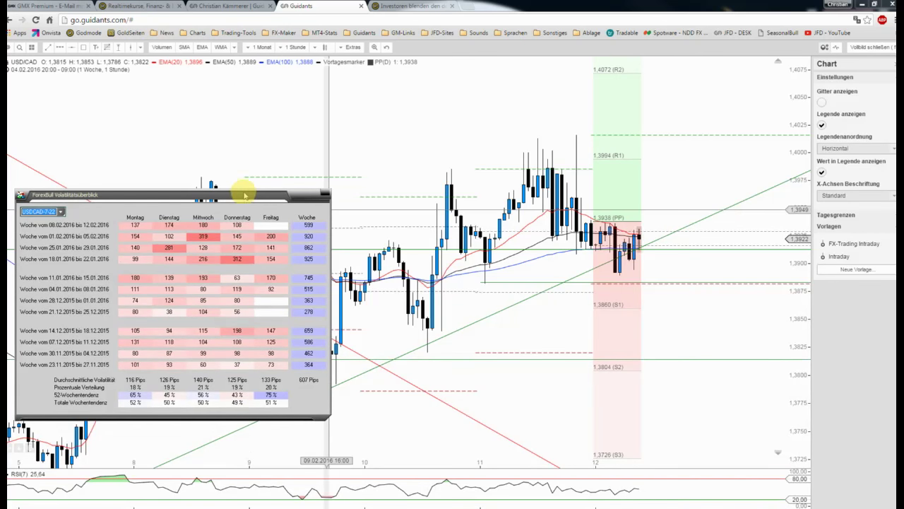